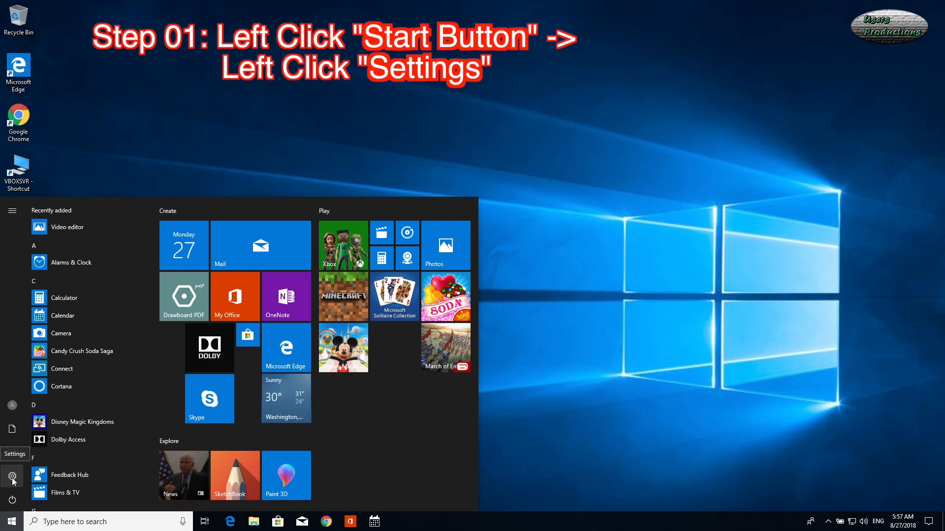
- Turn on File History with the default E: drive from the advanced settings of the Windows backup options
{"action": "left_click", "coordinate": [14, 477]}
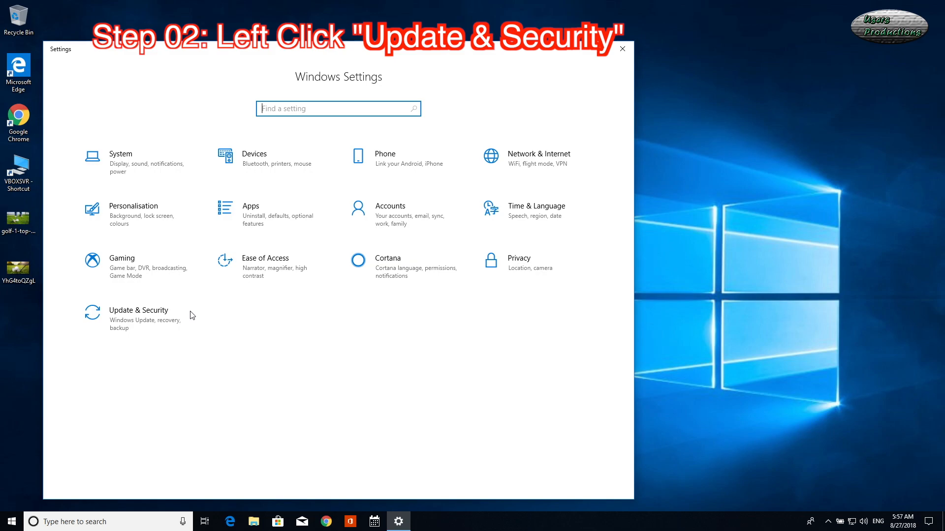
{"action": "left_click", "coordinate": [131, 311]}
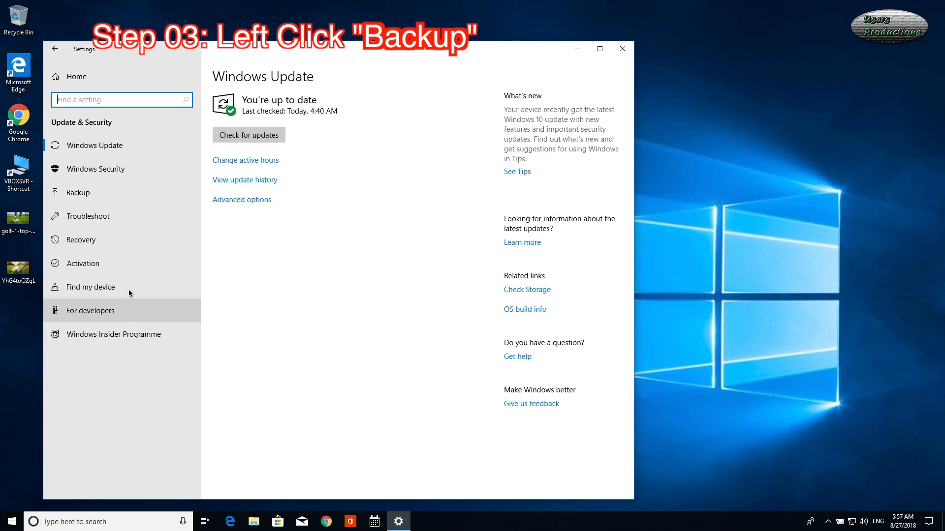
{"action": "left_click", "coordinate": [94, 193]}
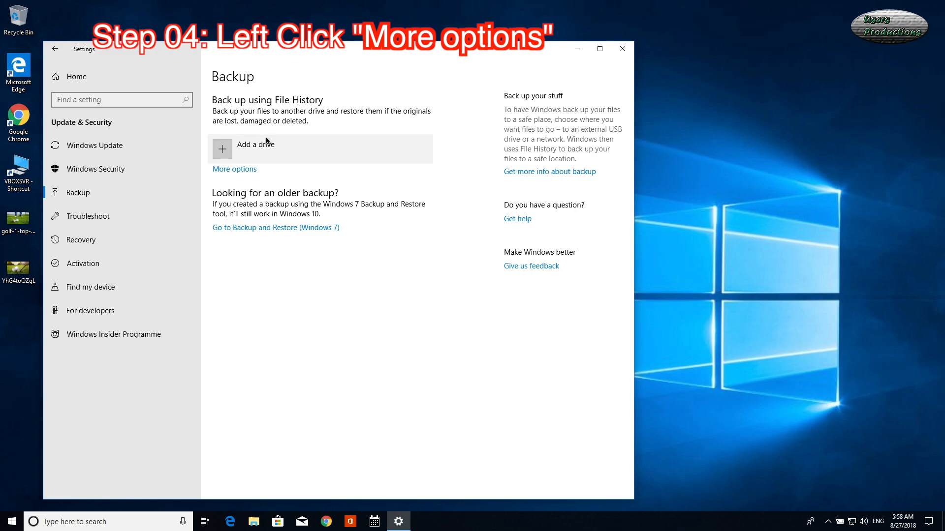
{"action": "left_click", "coordinate": [234, 169]}
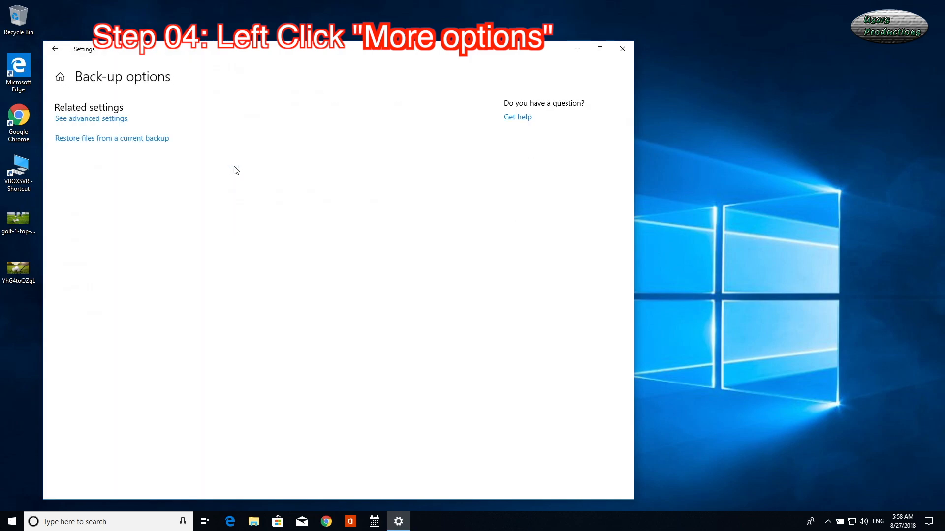
{"action": "left_click", "coordinate": [101, 121]}
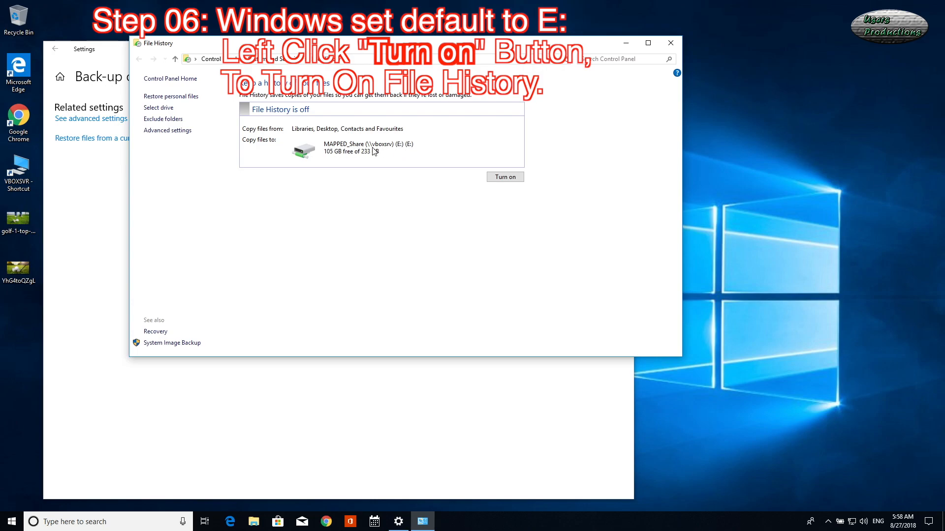
{"action": "left_click", "coordinate": [509, 178]}
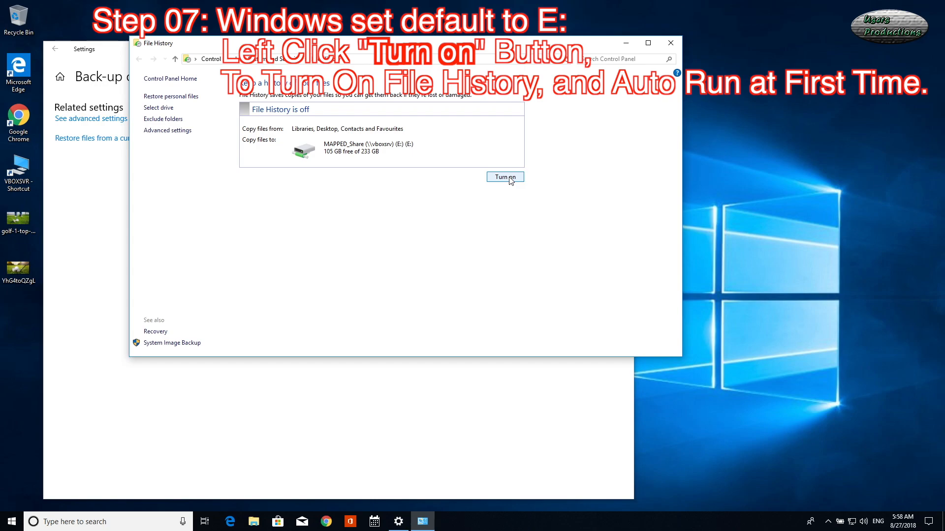
{"action": "left_click", "coordinate": [511, 180]}
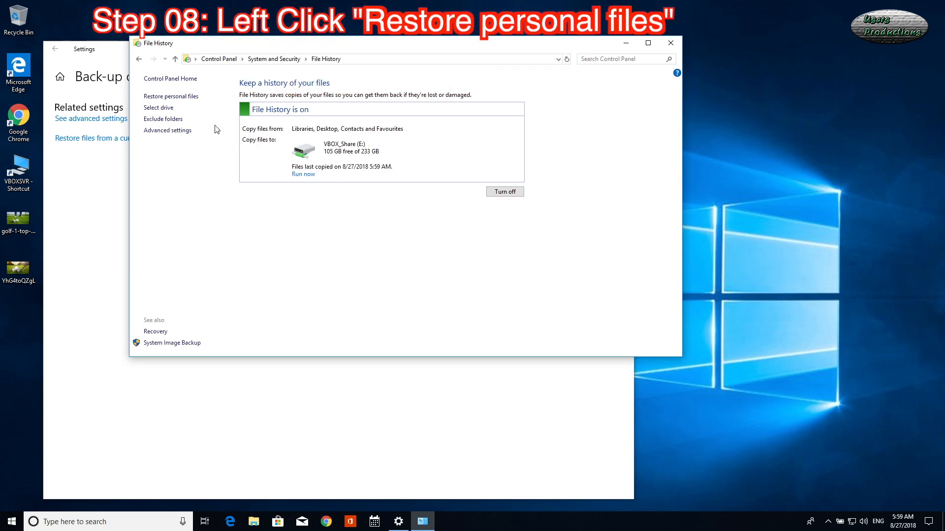
- Examine the backed-up Desktop folder among the restorable personal files, and close the restore window
{"action": "left_click", "coordinate": [179, 101]}
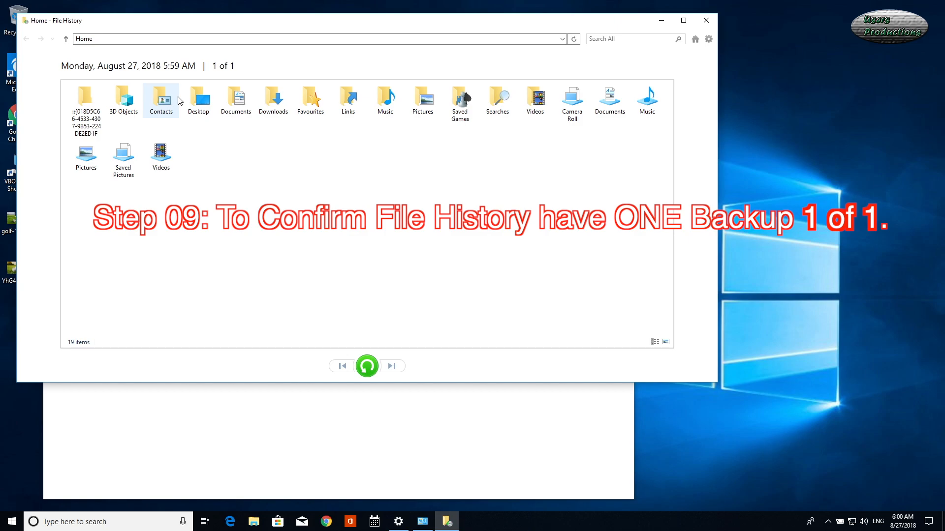
{"action": "left_click", "coordinate": [207, 99]}
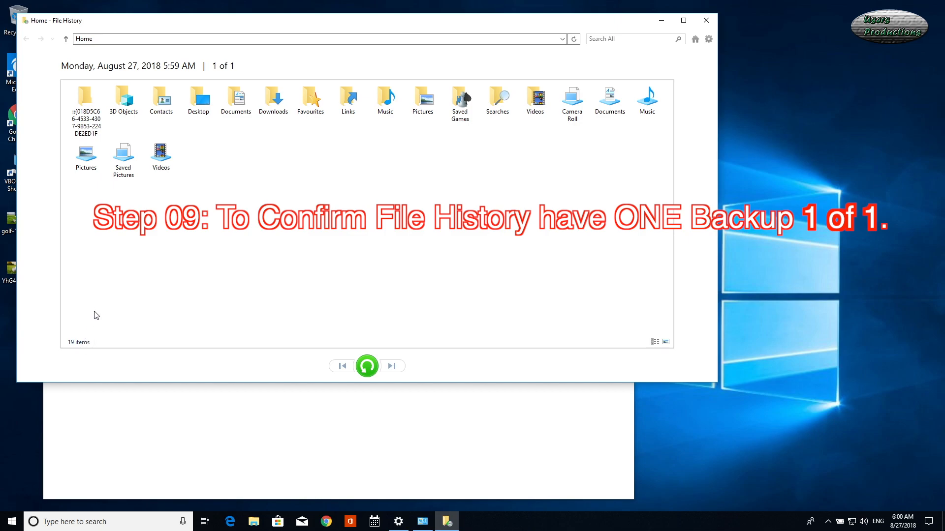
{"action": "double_click", "coordinate": [202, 106]}
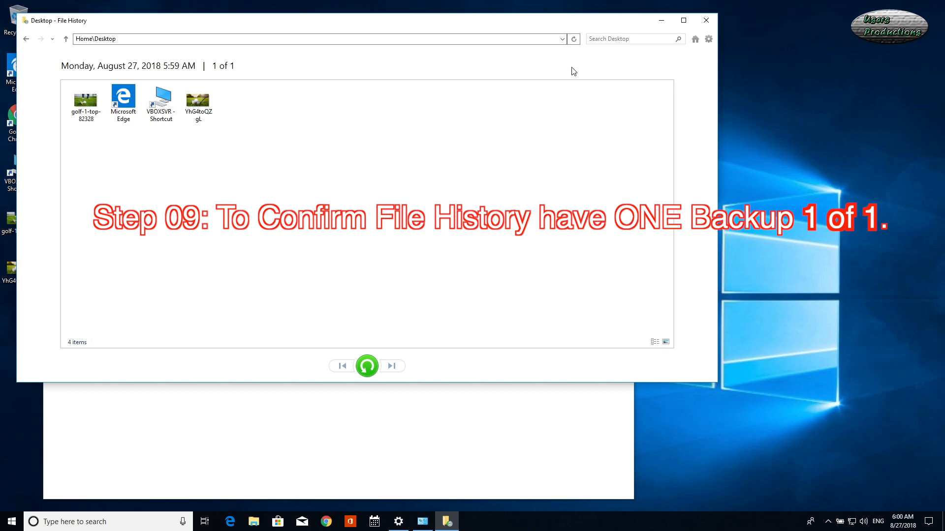
{"action": "left_click", "coordinate": [710, 20]}
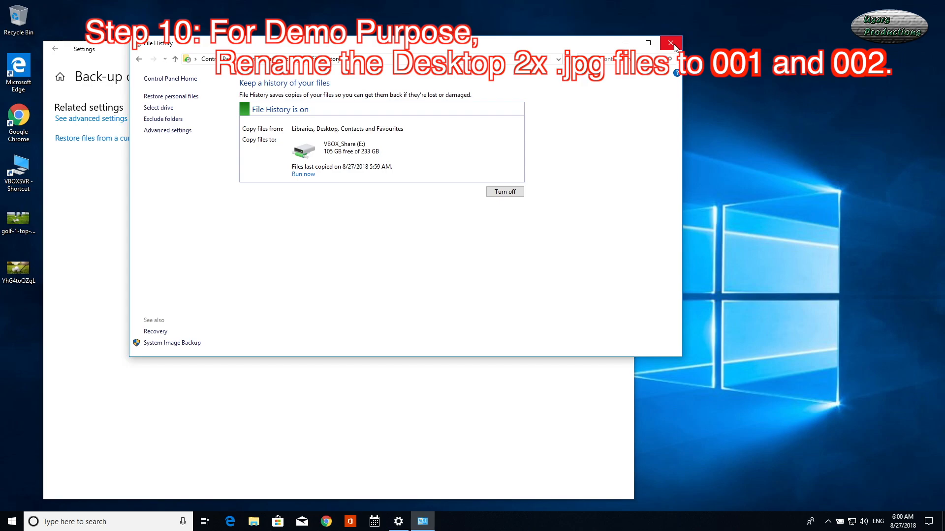
- Move the File History and Settings windows clear of the desktop icons and rename the YhG4toQZgL image to 001
{"action": "left_click_drag", "start_coordinate": [363, 41], "coordinate": [485, 50]}
{"action": "left_click_drag", "start_coordinate": [195, 53], "coordinate": [401, 472]}
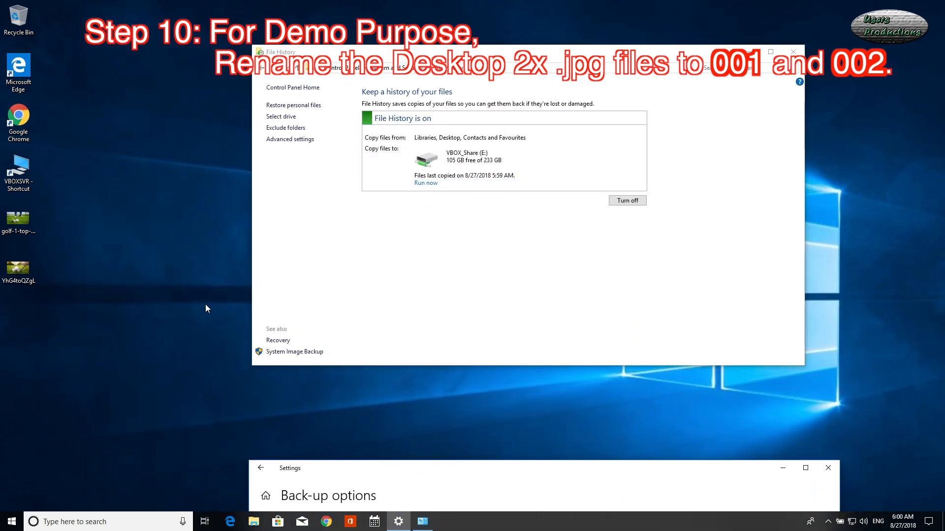
{"action": "left_click", "coordinate": [17, 284]}
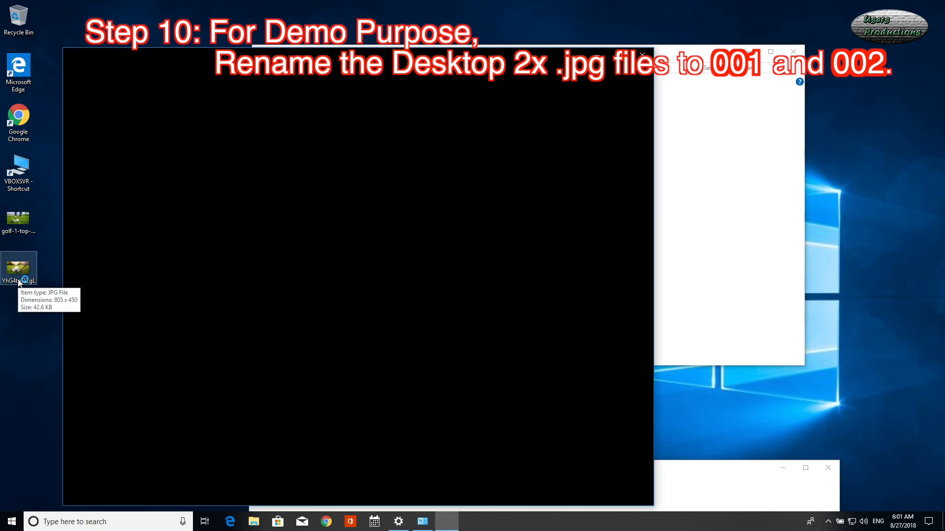
{"action": "left_click", "coordinate": [640, 54]}
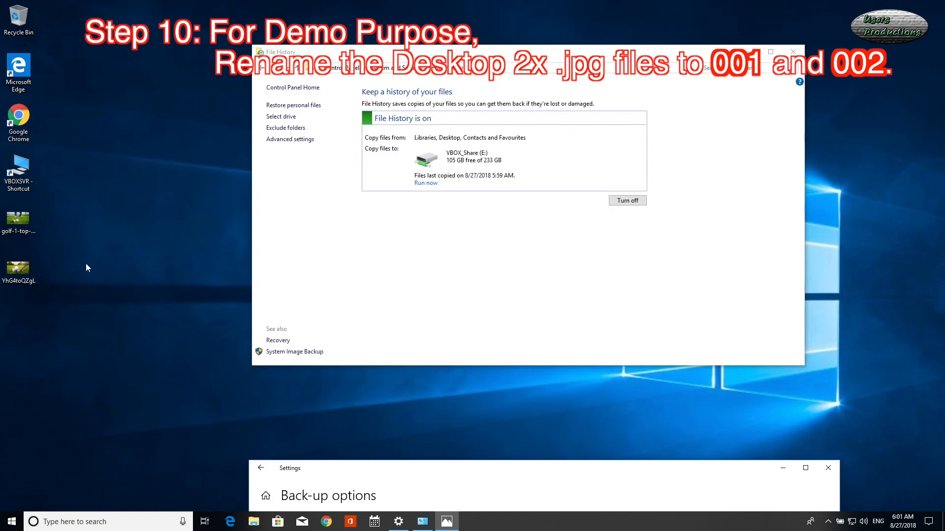
{"action": "left_click", "coordinate": [19, 267]}
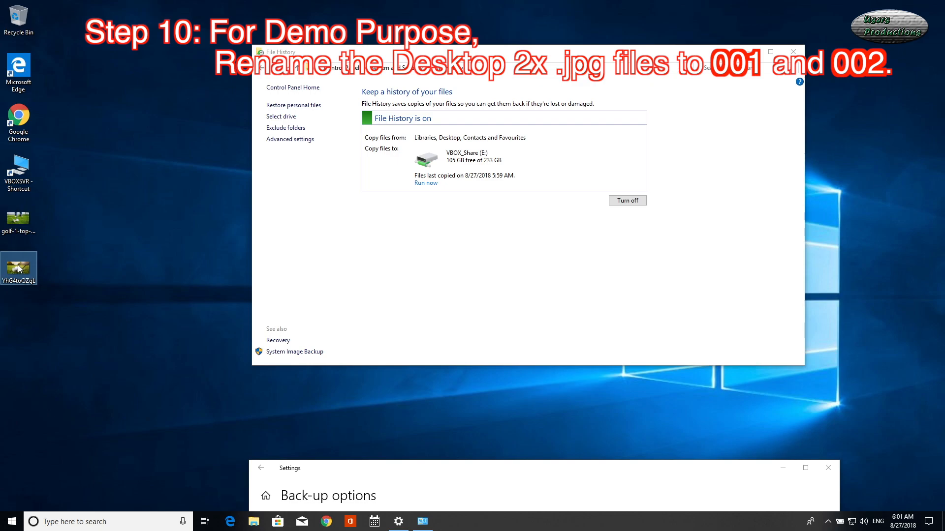
{"action": "left_click", "coordinate": [21, 281]}
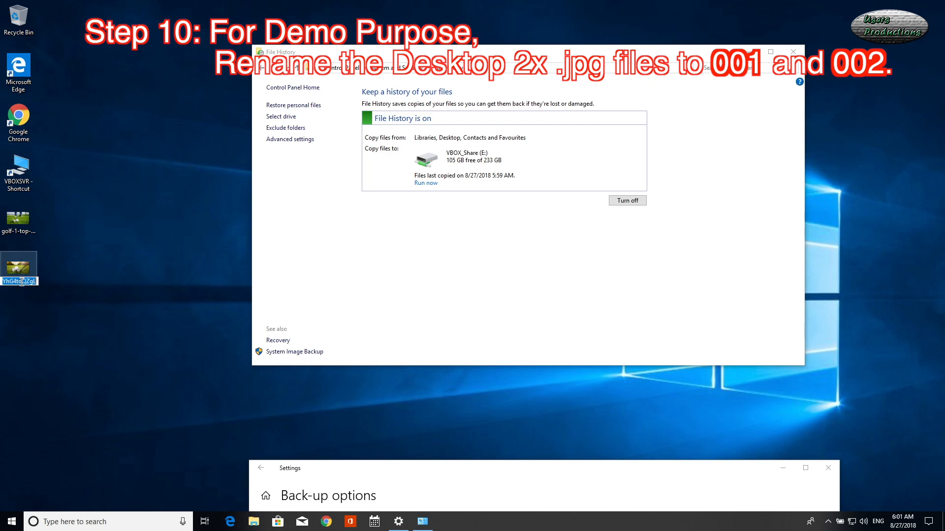
{"action": "type", "text": "001"}
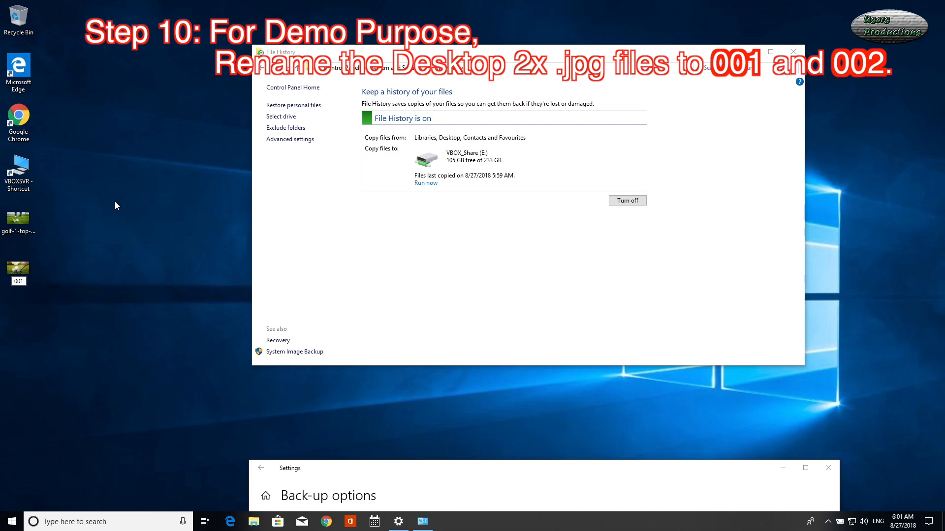
{"action": "key", "text": "Return"}
- Rename the golf-1-top-82328 desktop image to 002 and run a new File History backup immediately
{"action": "left_click", "coordinate": [25, 230]}
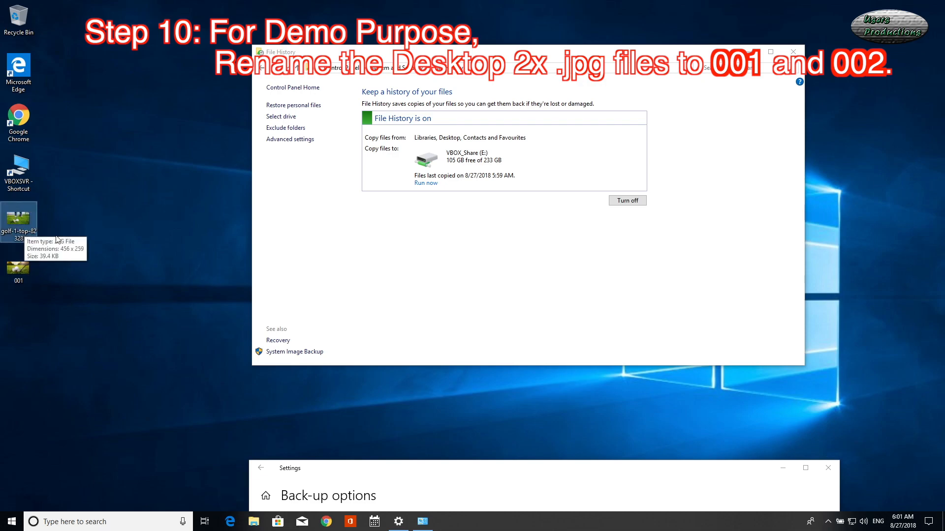
{"action": "left_click", "coordinate": [24, 235]}
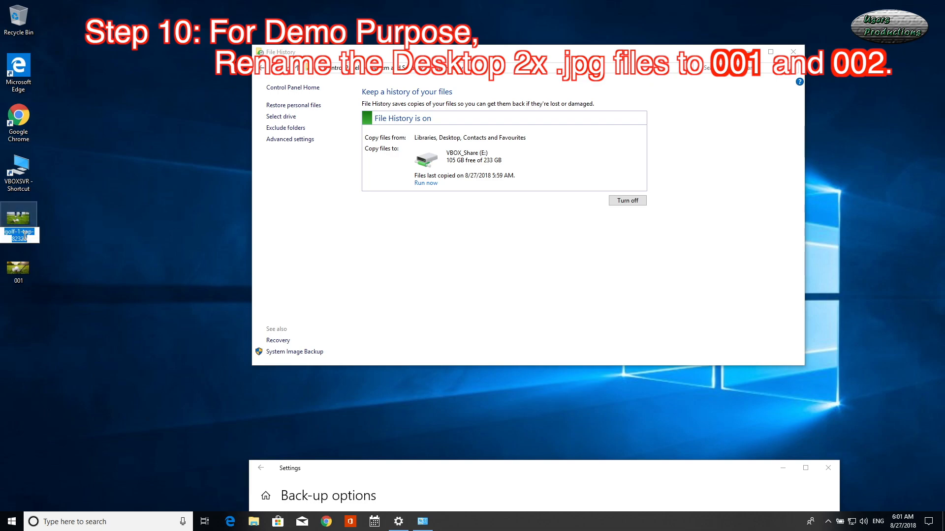
{"action": "type", "text": "002"}
{"action": "key", "text": "Return"}
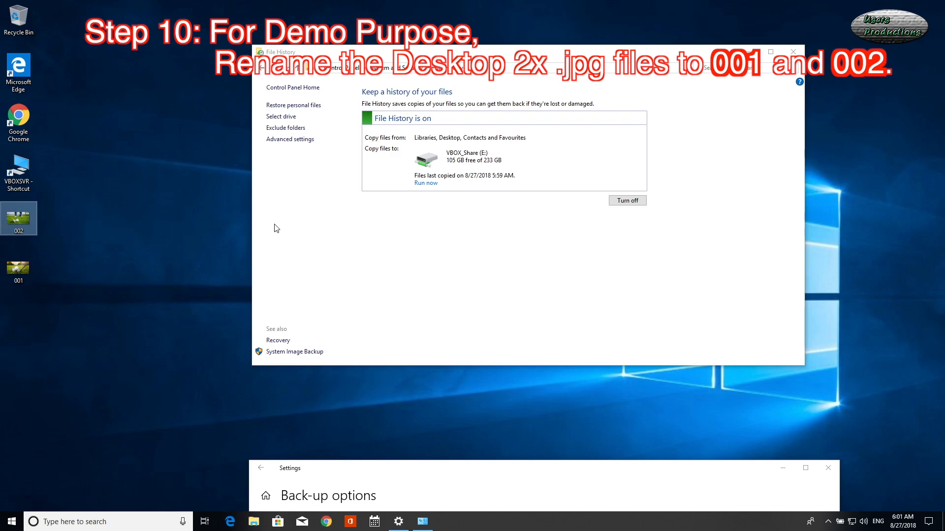
{"action": "left_click", "coordinate": [425, 184]}
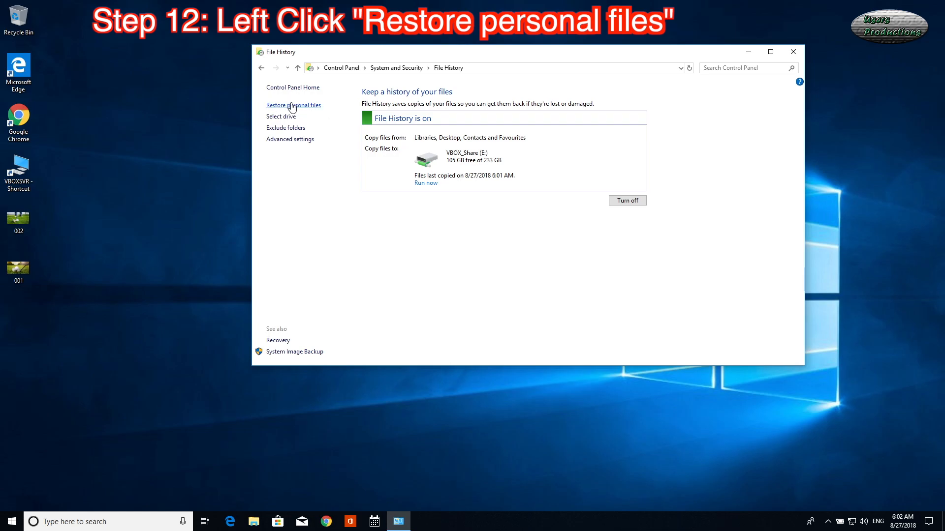
- Restore YhG4toQZgL to its original location from the 5:59 AM backup of the Desktop folder, and close the resulting folder window
{"action": "left_click", "coordinate": [296, 108]}
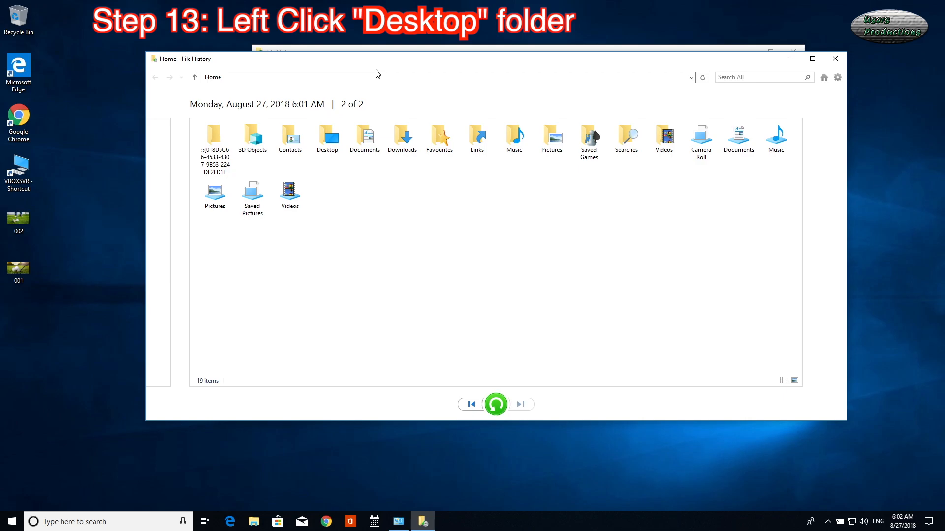
{"action": "double_click", "coordinate": [329, 139]}
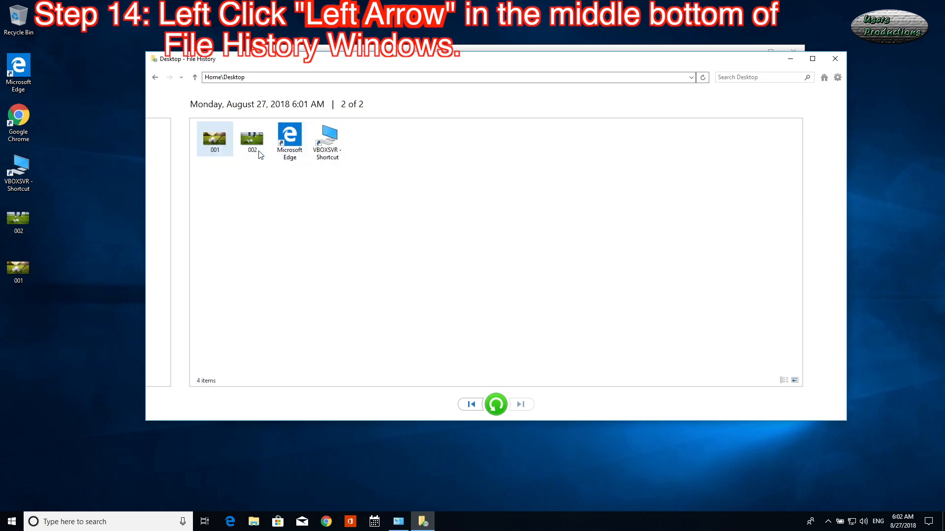
{"action": "left_click", "coordinate": [471, 404]}
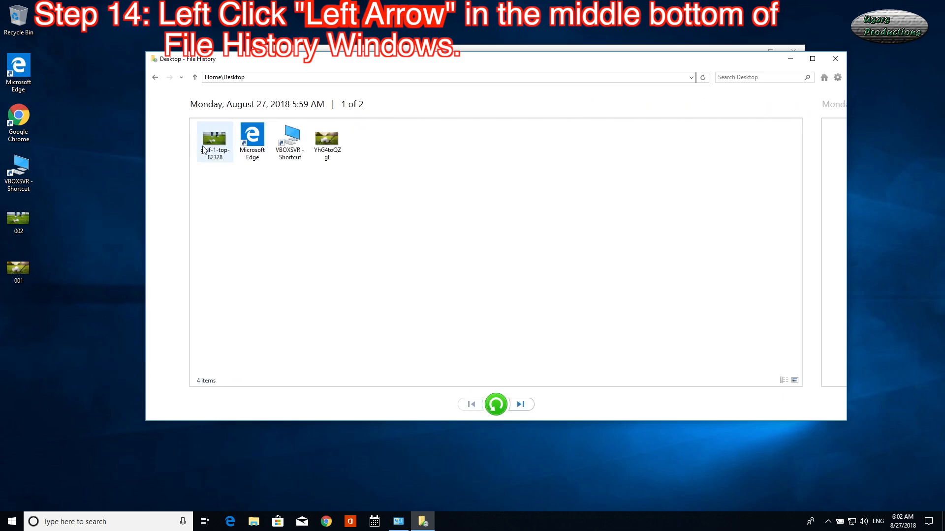
{"action": "left_click", "coordinate": [328, 146]}
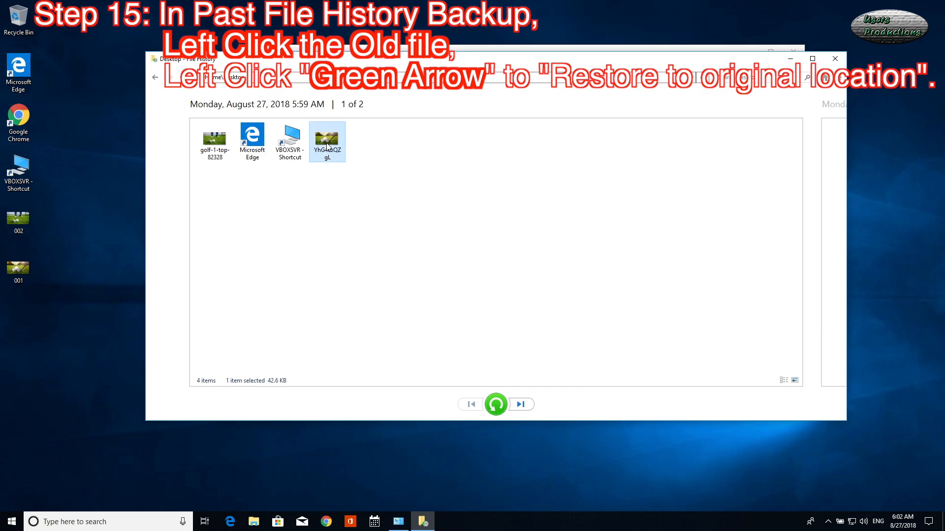
{"action": "left_click", "coordinate": [501, 407]}
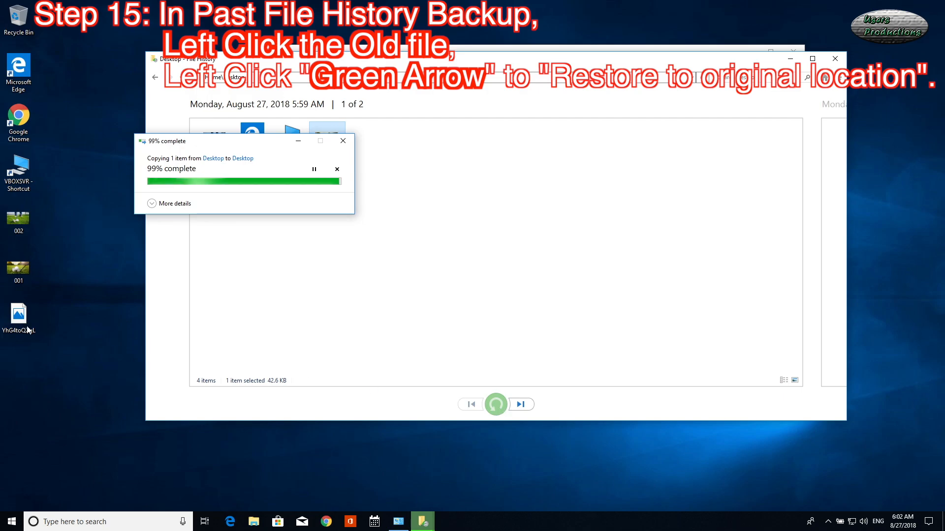
{"action": "left_click", "coordinate": [25, 332]}
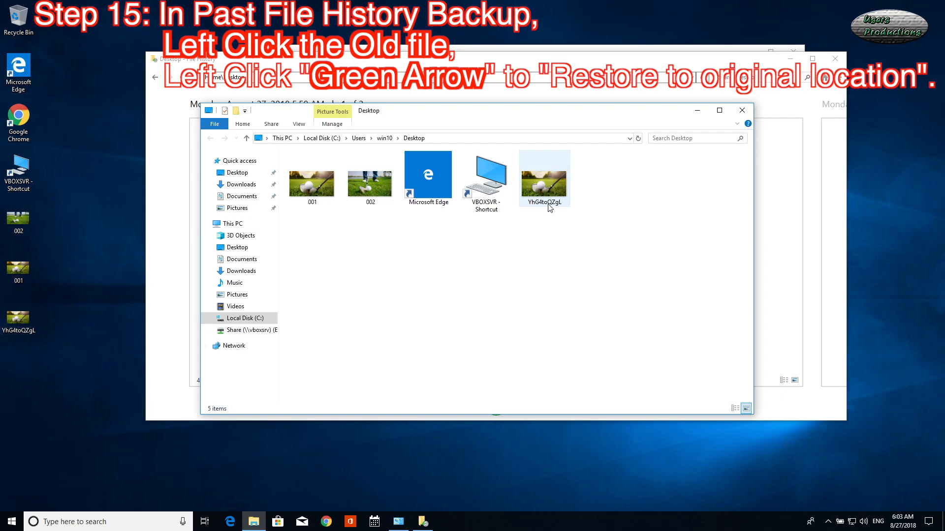
{"action": "left_click", "coordinate": [742, 110]}
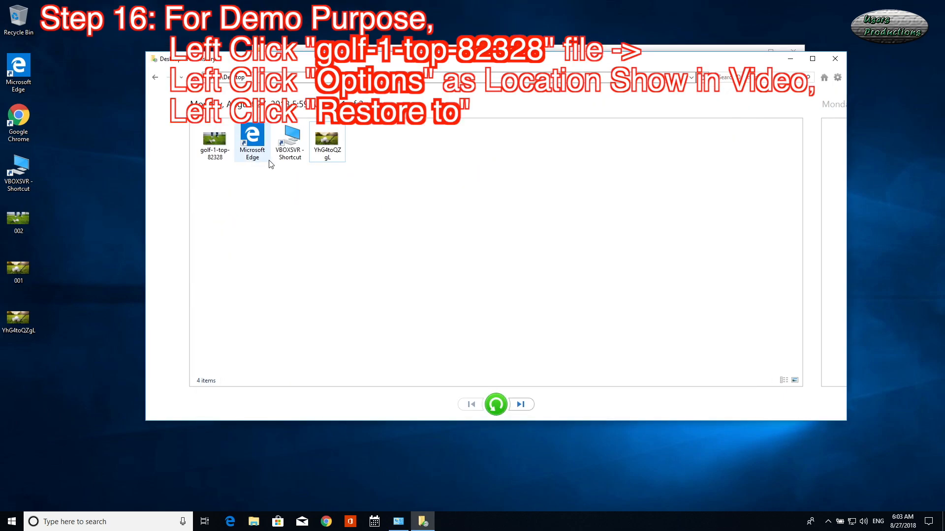
- Restore golf-1-top-82328 from the 5:59 AM backup into a new Desktop folder named 001 Restore
{"action": "left_click", "coordinate": [212, 144]}
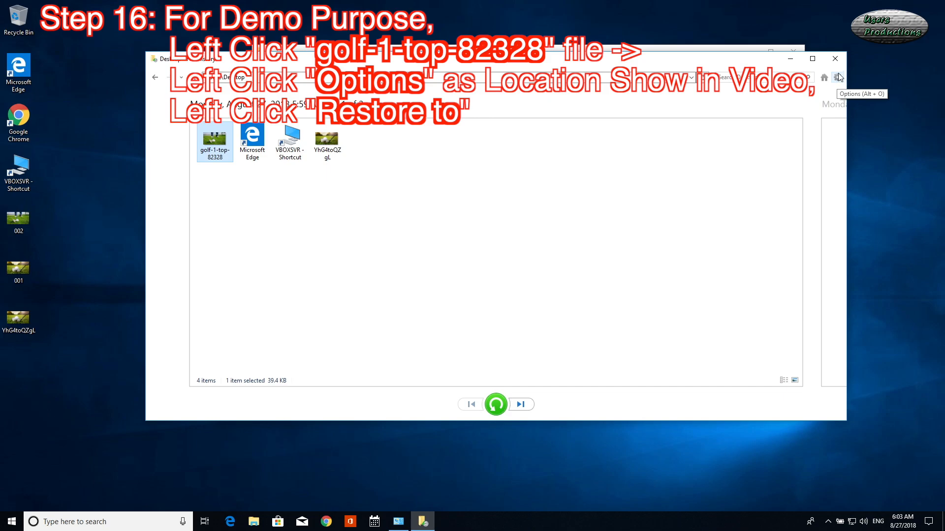
{"action": "left_click", "coordinate": [837, 78]}
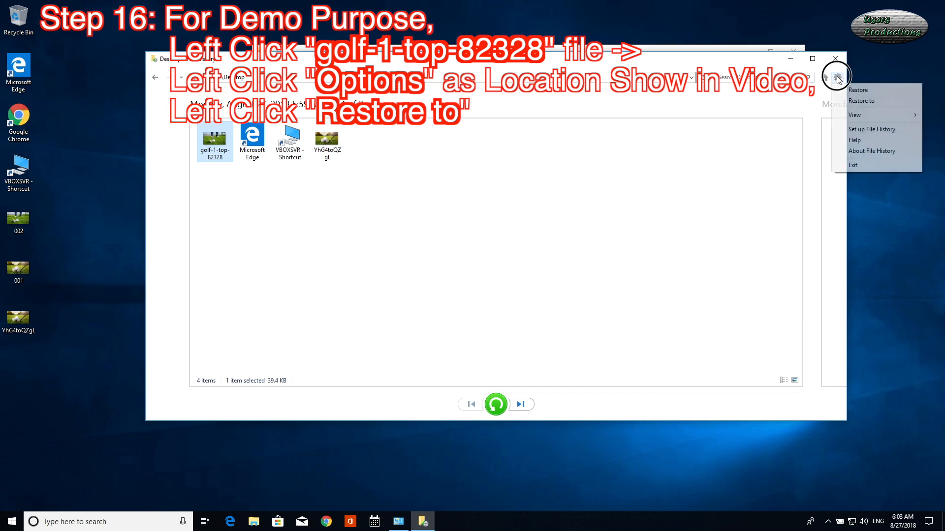
{"action": "left_click", "coordinate": [858, 101]}
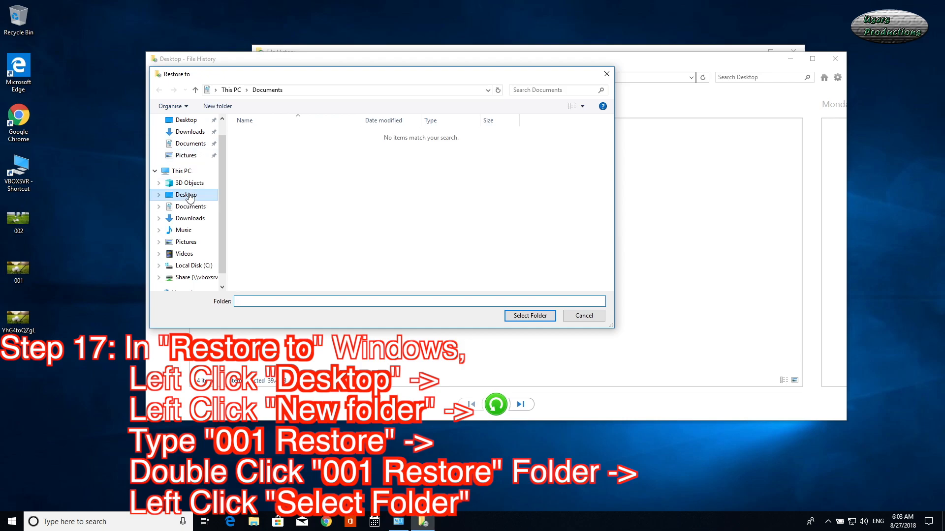
{"action": "left_click", "coordinate": [189, 195]}
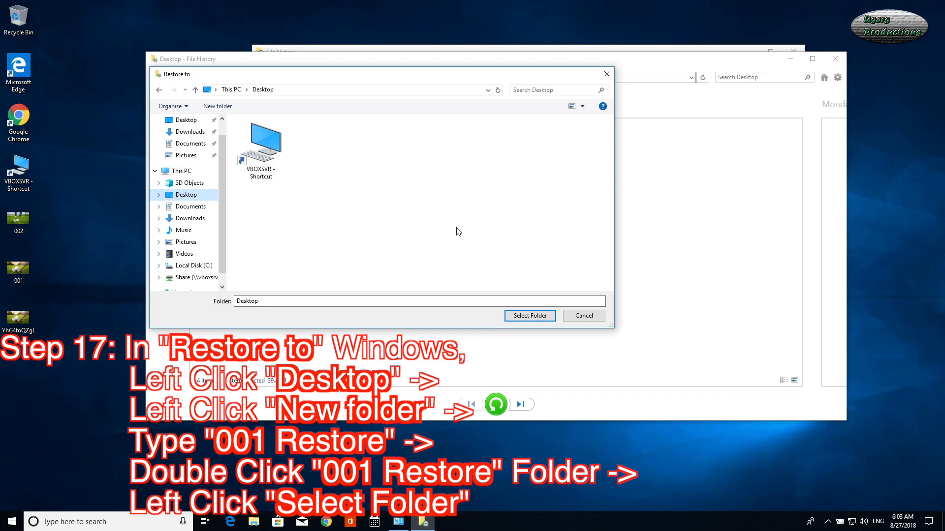
{"action": "left_click", "coordinate": [217, 106]}
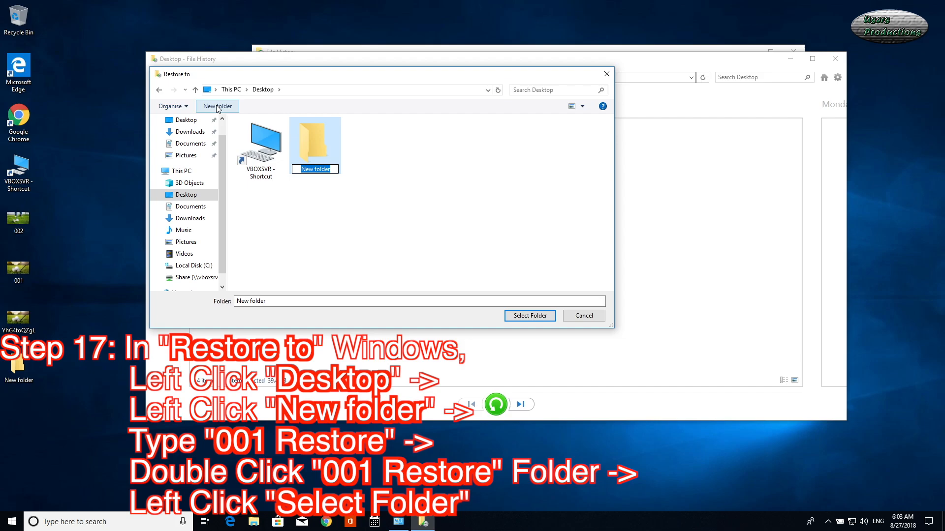
{"action": "type", "text": "001 Restore"}
{"action": "key", "text": "Return"}
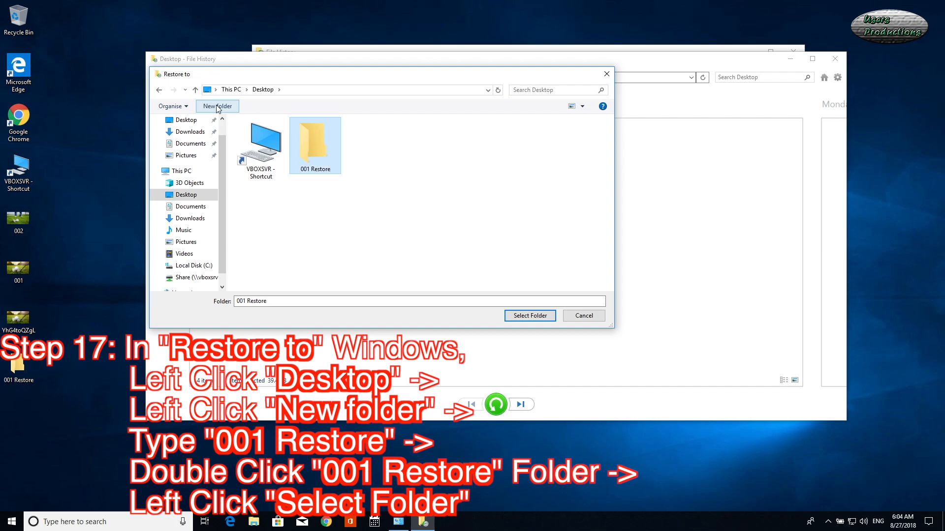
{"action": "double_click", "coordinate": [309, 145]}
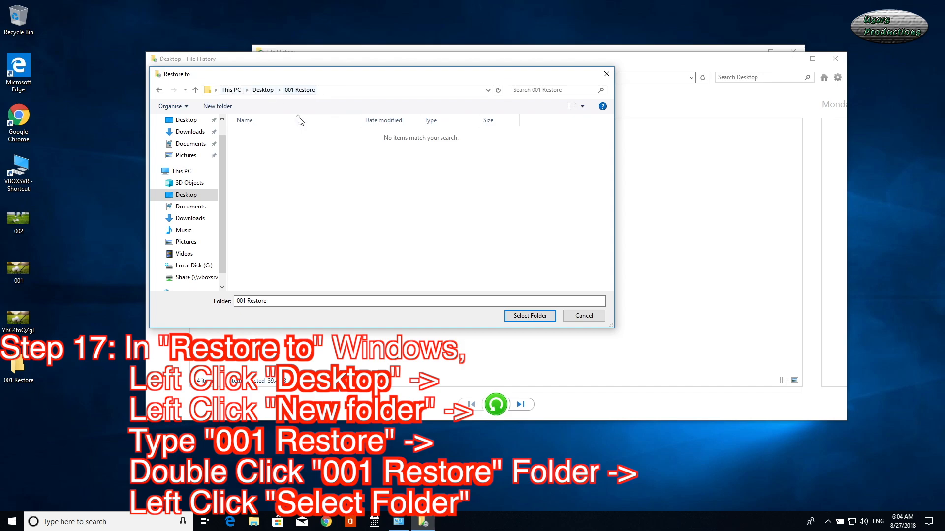
{"action": "left_click", "coordinate": [532, 318]}
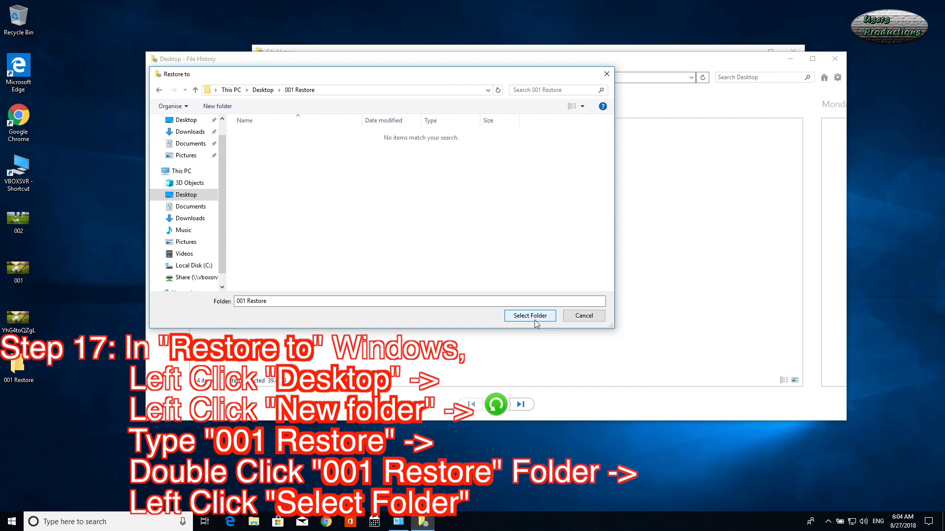
{"action": "left_click", "coordinate": [526, 319]}
{"action": "left_click", "coordinate": [527, 317]}
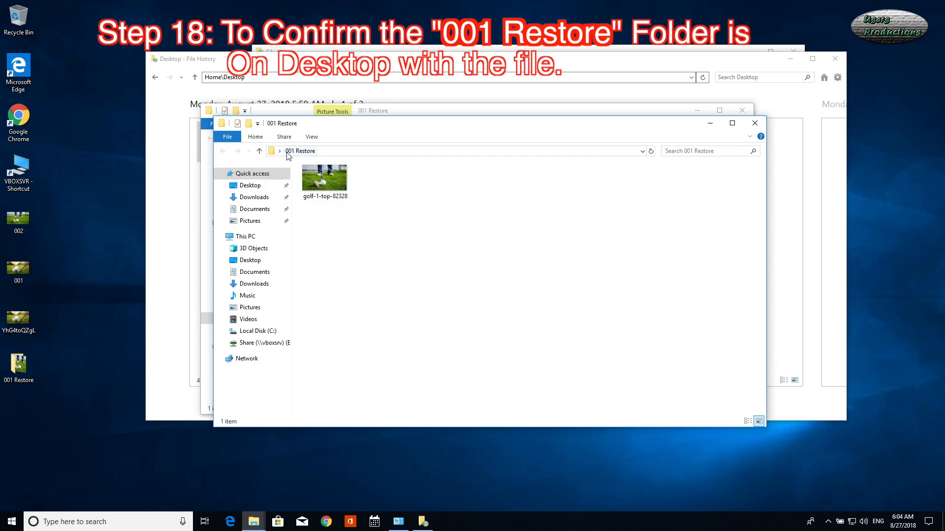
- Close the File History restore window and the front 001 Restore folder window
{"action": "left_click", "coordinate": [769, 123]}
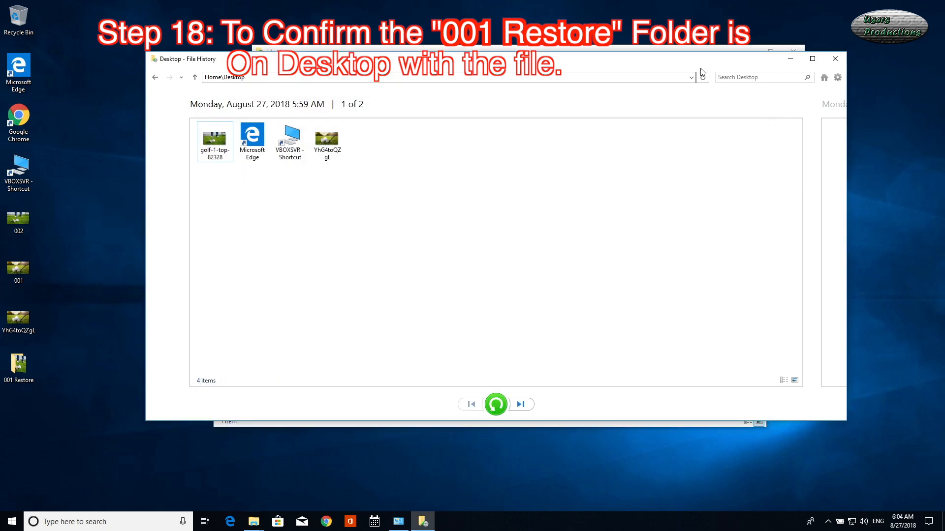
{"action": "left_click", "coordinate": [835, 59]}
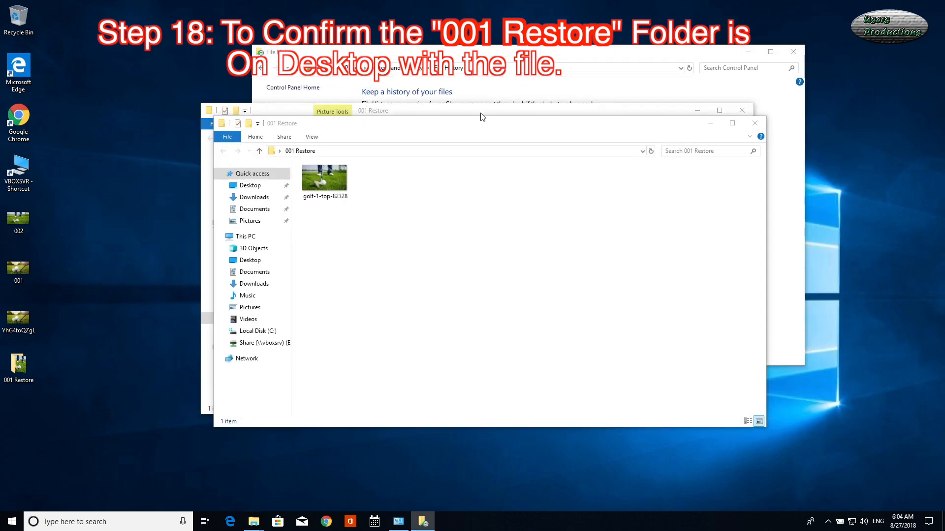
{"action": "left_click", "coordinate": [755, 123]}
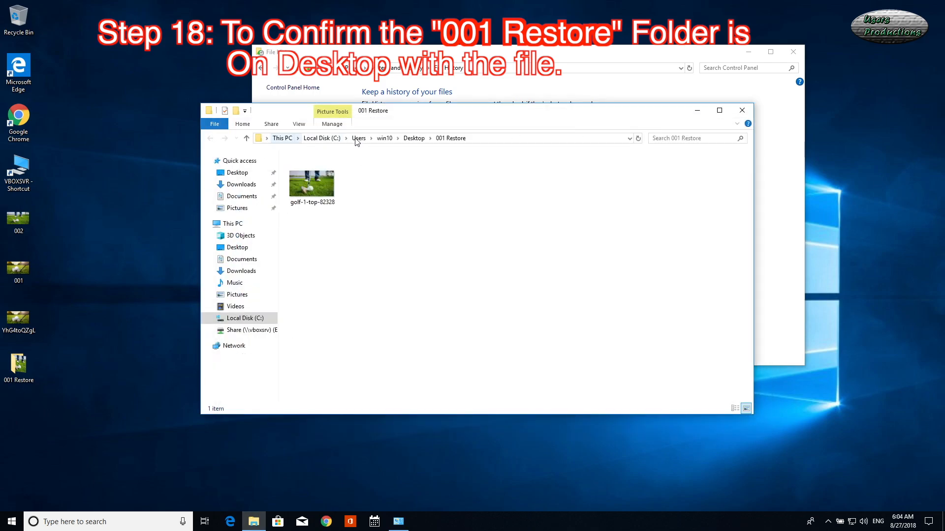